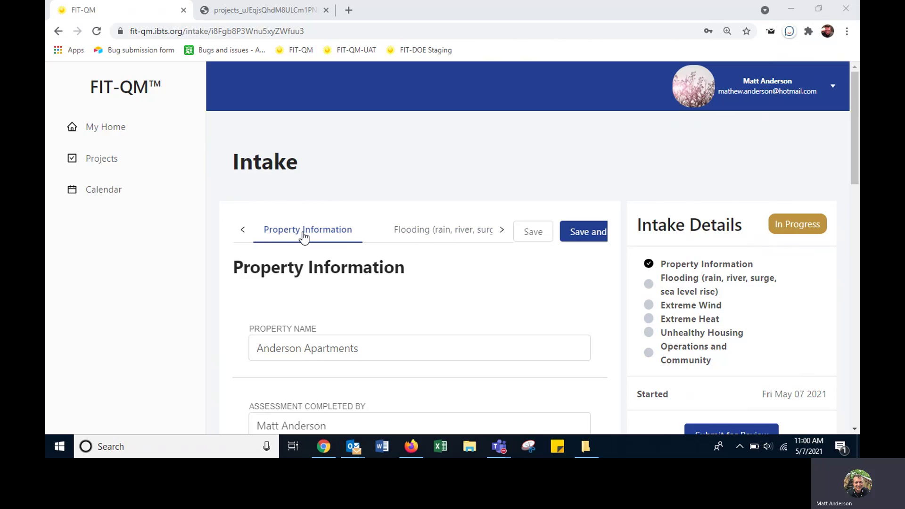
Step: Look through the intake's section names up to Operations and Community, and reduce the page zoom slightly
click(503, 233)
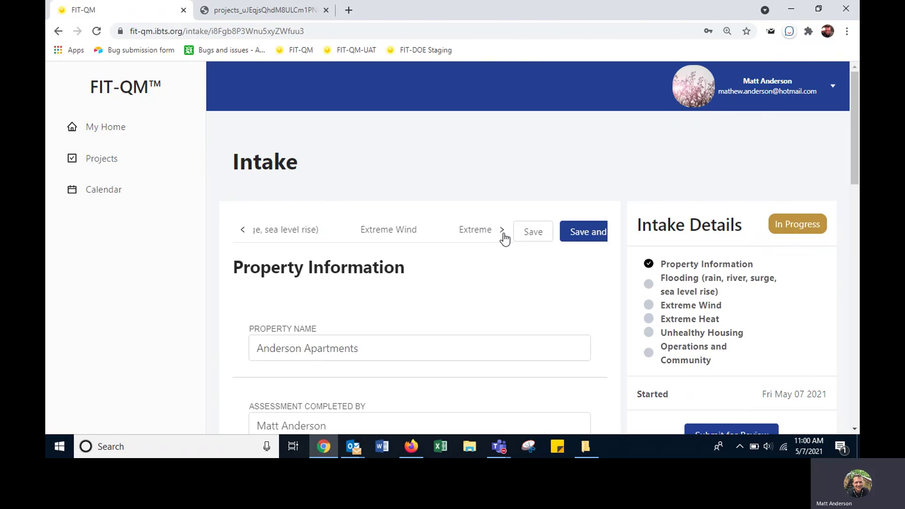
click(502, 233)
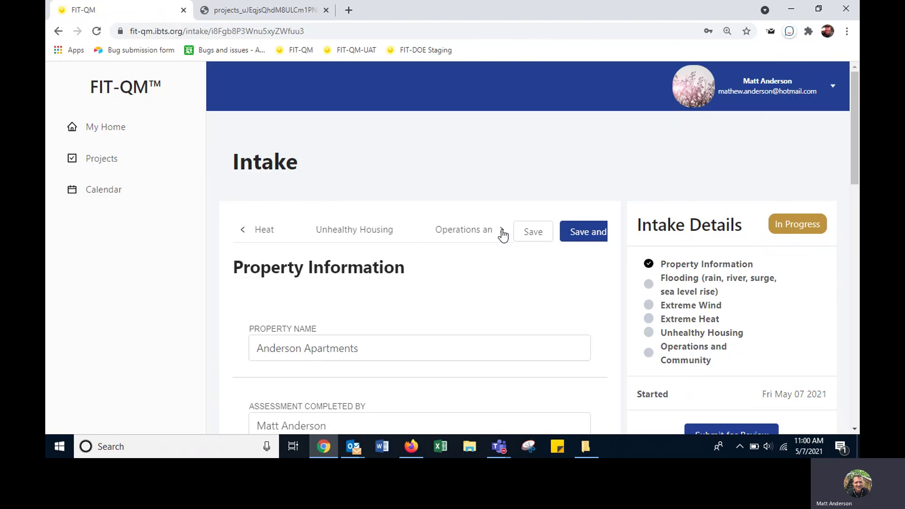
click(503, 234)
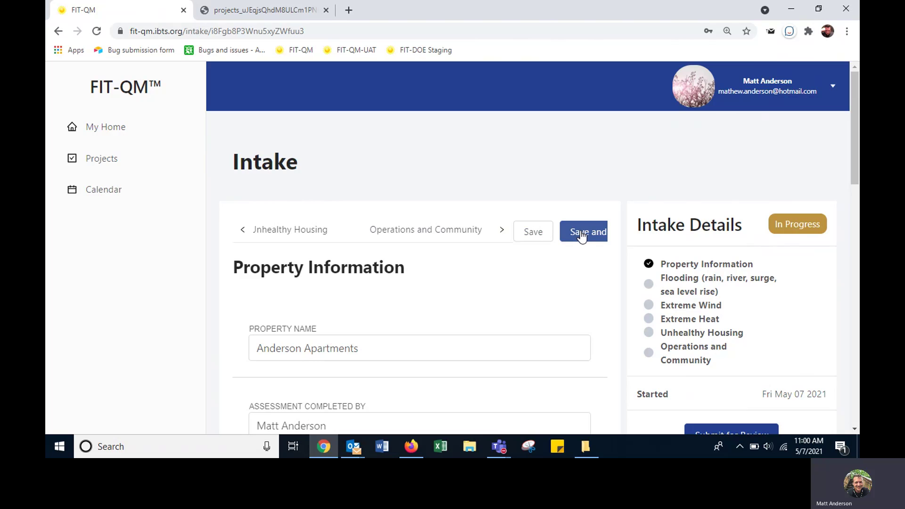
key(ctrl+minus)
key(ctrl+minus)
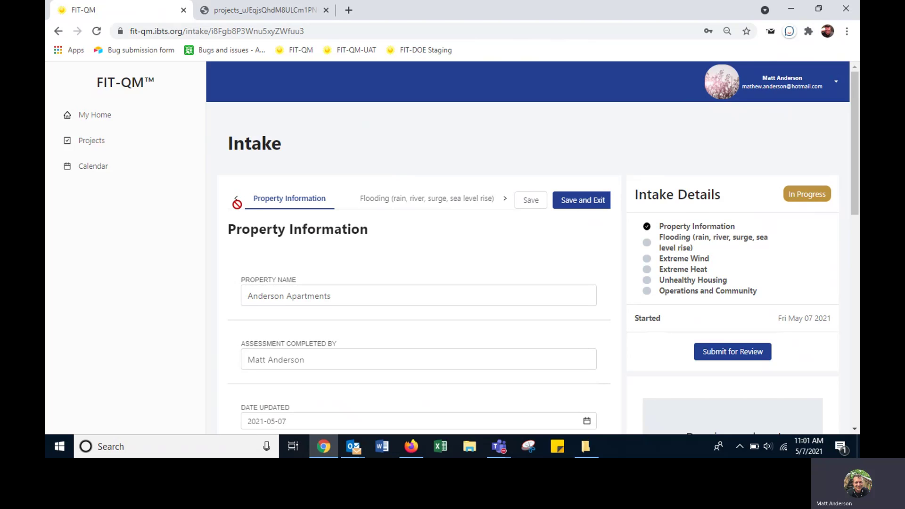
key(ctrl+plus)
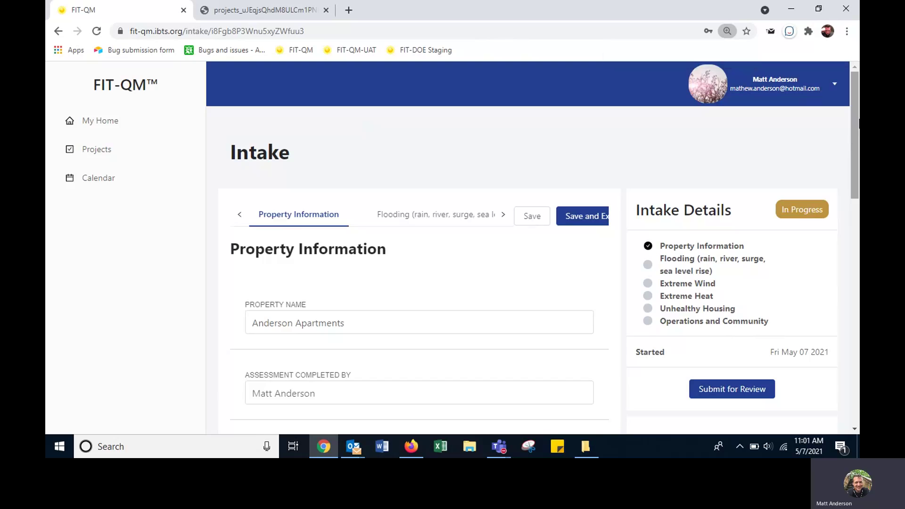
Step: Enter annual operating and repair costs of 2000 for extreme wind/hurricane events and 300 for extreme heat events
drag(854, 124, 844, 256)
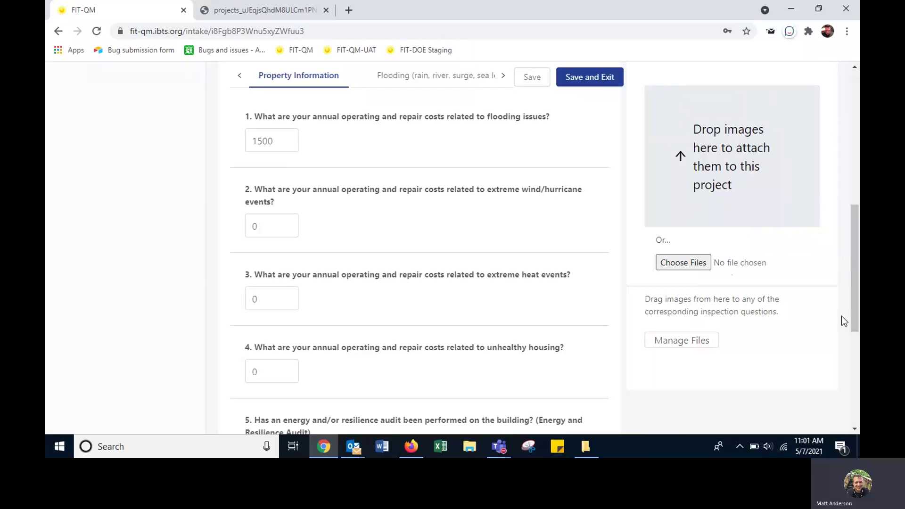
click(268, 225)
double_click(251, 226)
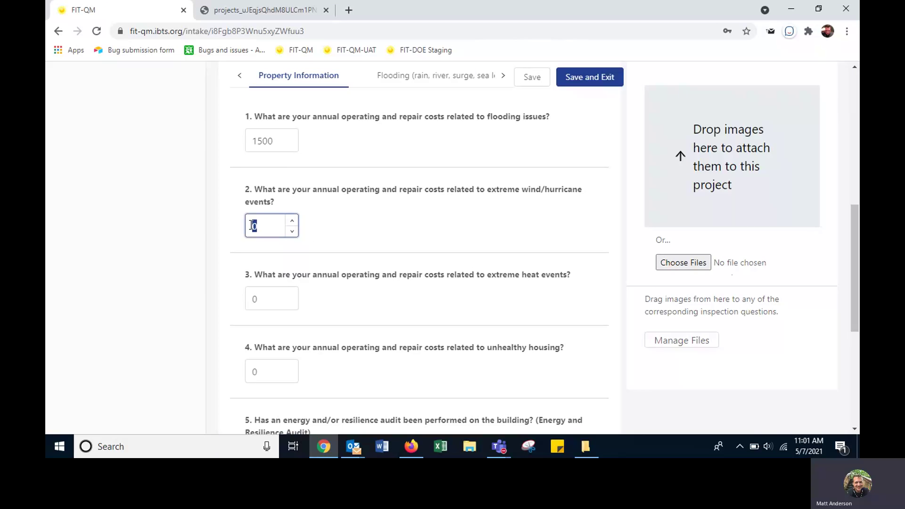
text(2000)
key(Tab)
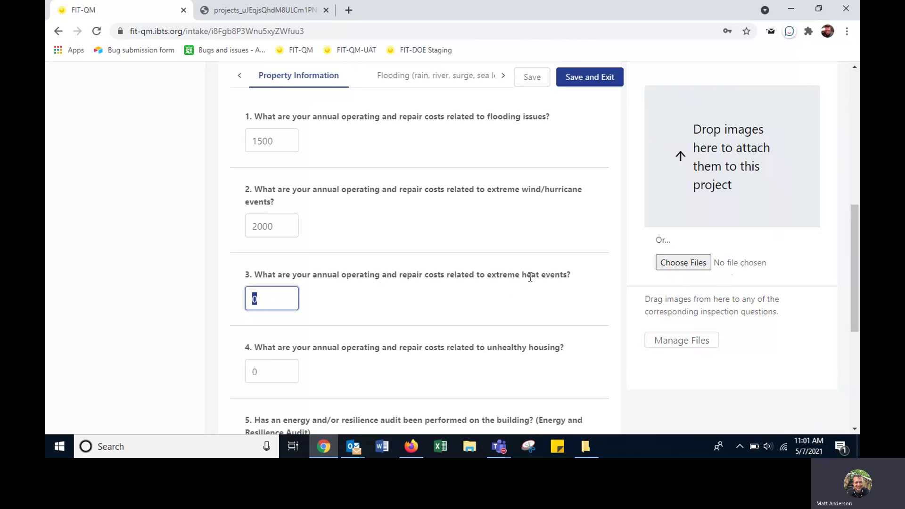
text(300)
Step: Answer Yes to question 5 about the energy and/or resilience audit, and choose Yes for Property Photo
scroll(424, 297, down, 5)
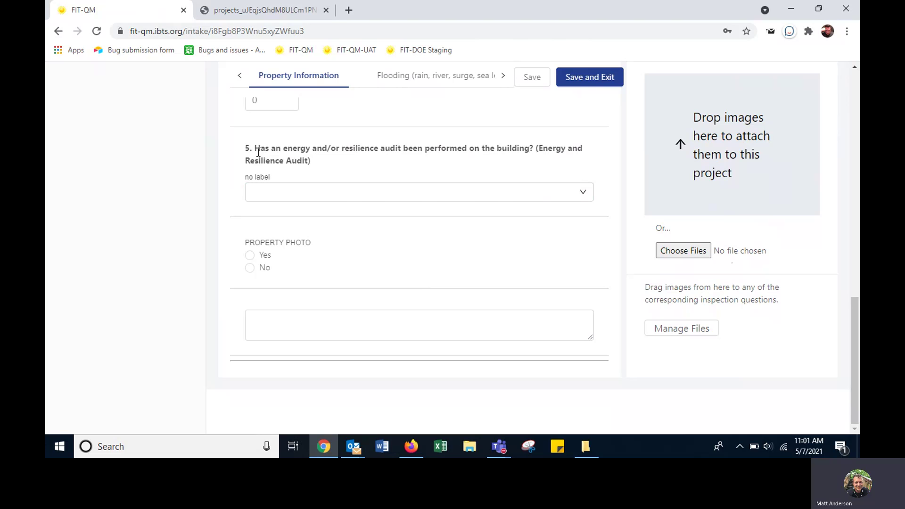
click(260, 190)
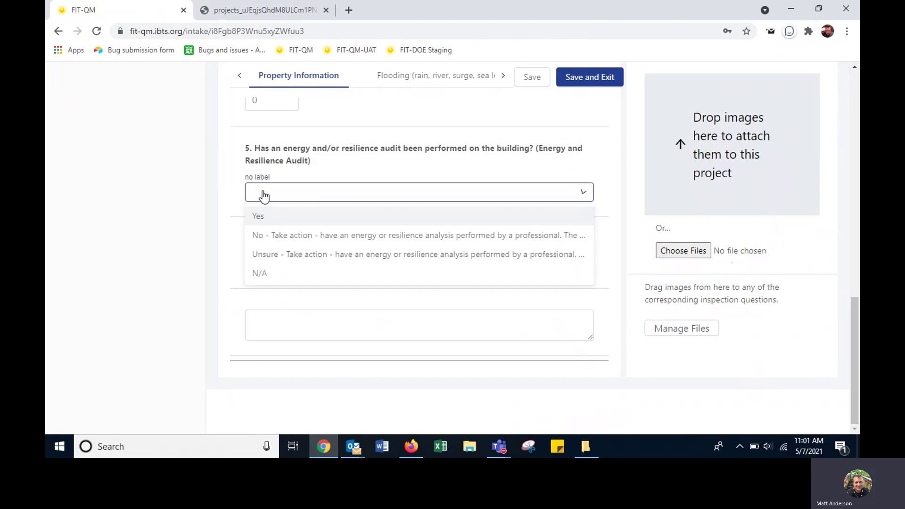
click(262, 216)
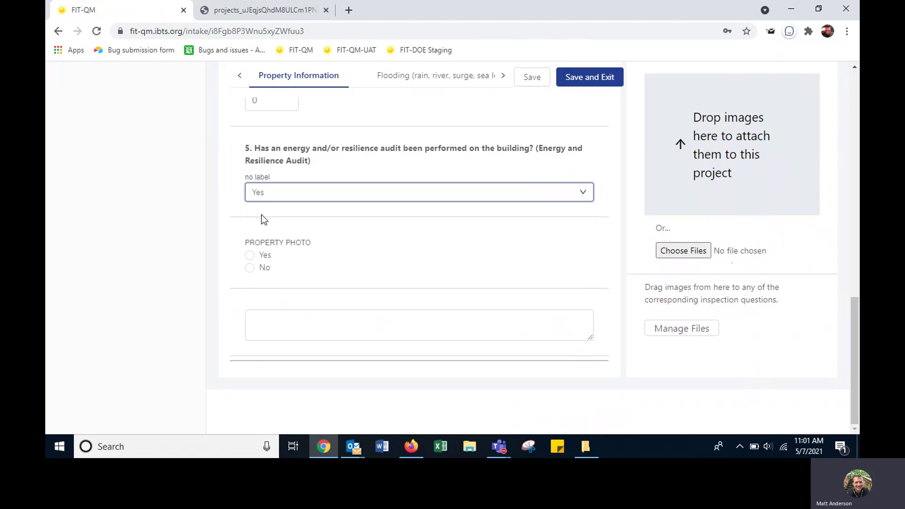
click(260, 256)
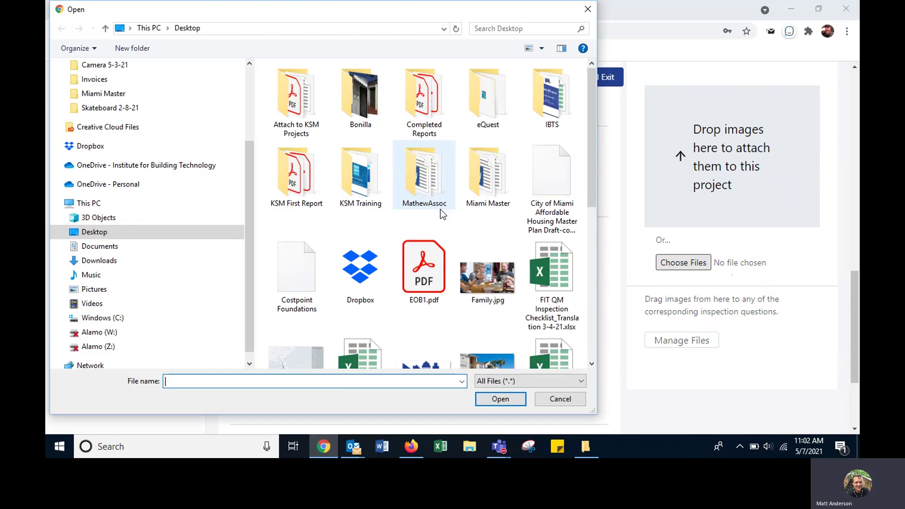
Step: Upload iStock-184639153.jpg from the Desktop to the project and attach it to the Property Photo question
scroll(440, 210, down, 3)
click(479, 216)
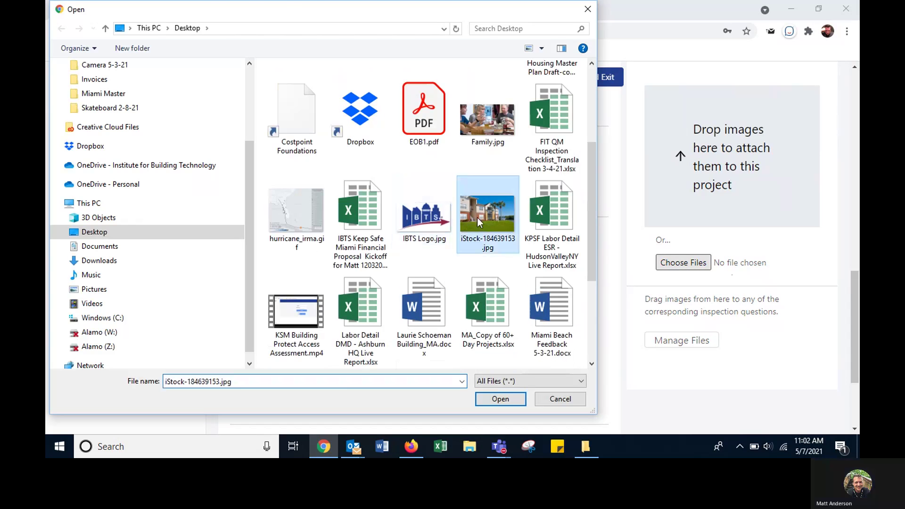
click(494, 398)
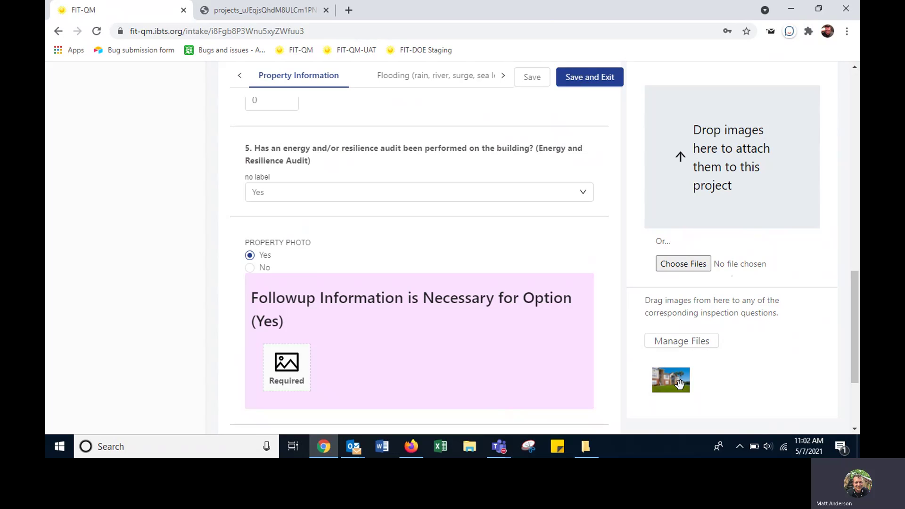
drag(679, 384, 322, 310)
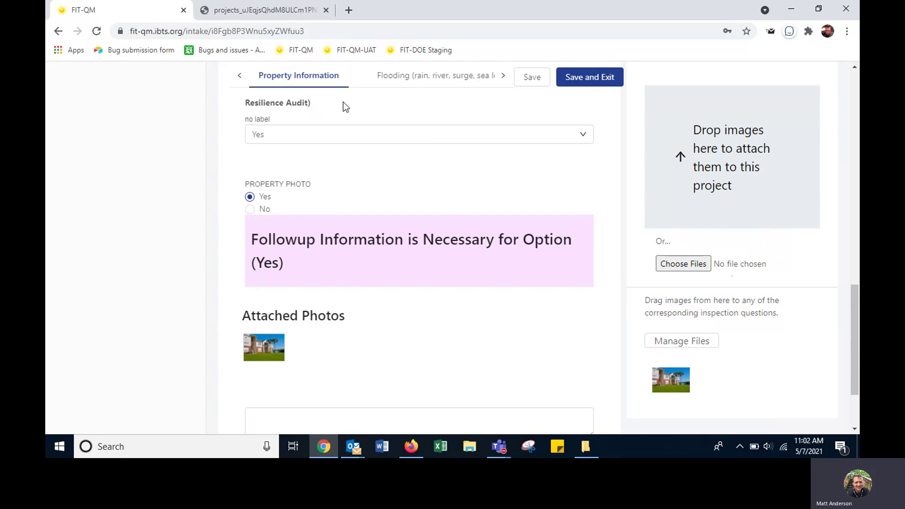
Step: Move the attached photo to the energy audit question and return it to the Property Photo question
drag(257, 347, 255, 195)
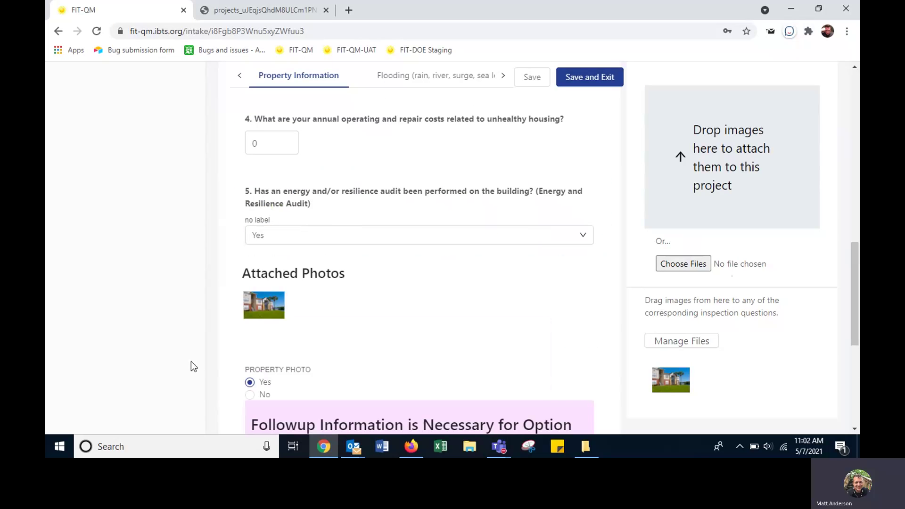
drag(253, 312, 262, 259)
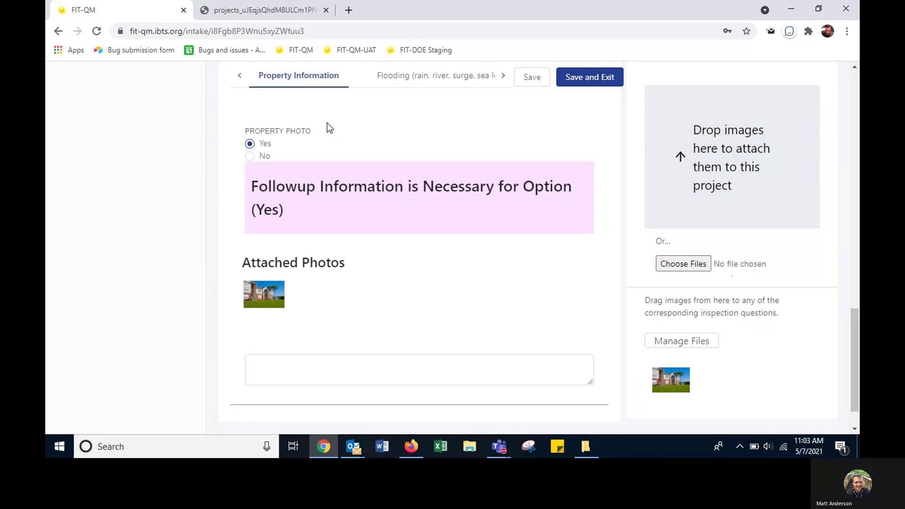
Step: Review the Flooding section's questions, including the answer options for question 6 on flood zone location
click(391, 83)
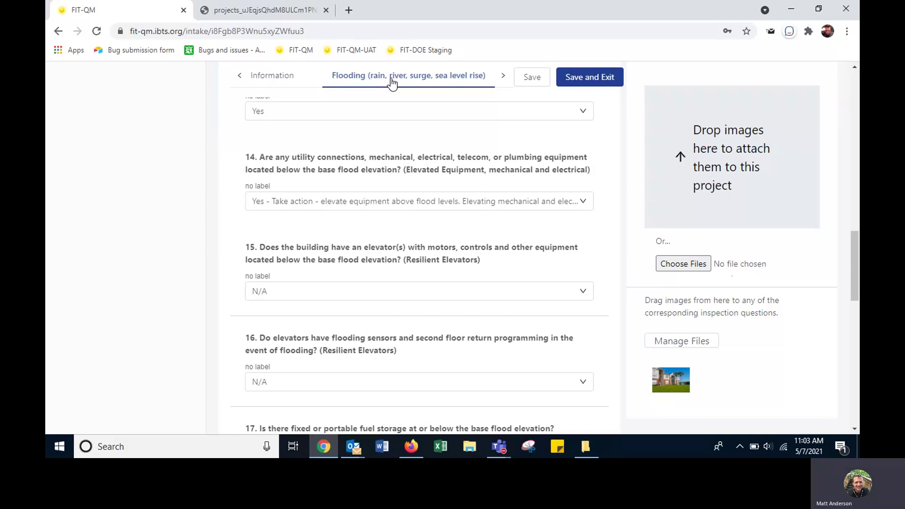
drag(854, 271, 849, 142)
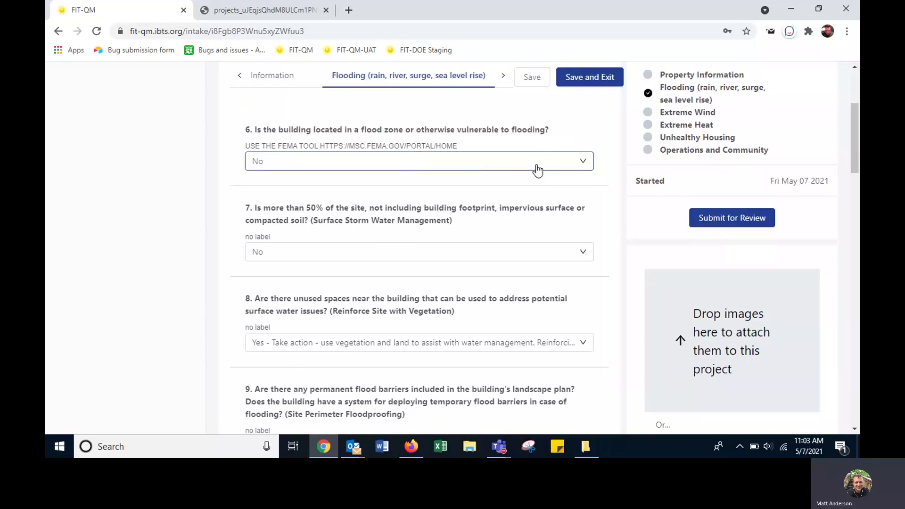
click(582, 165)
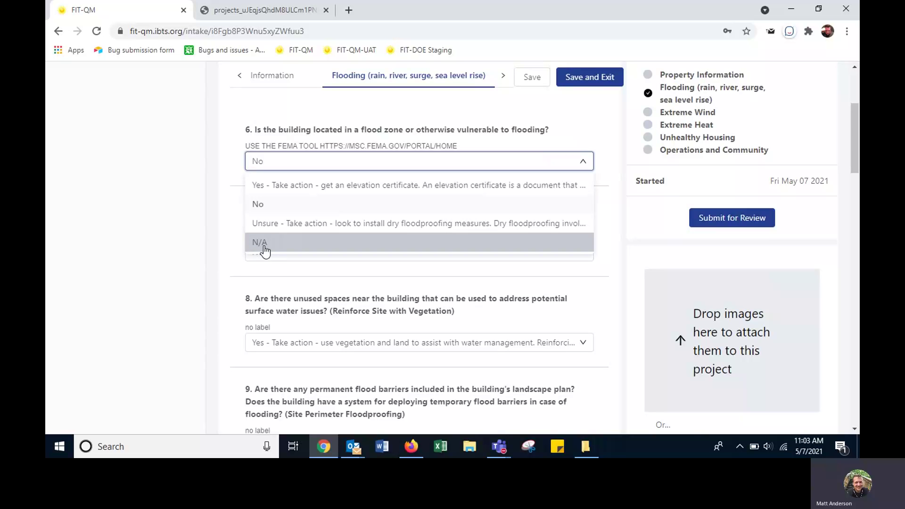
click(178, 211)
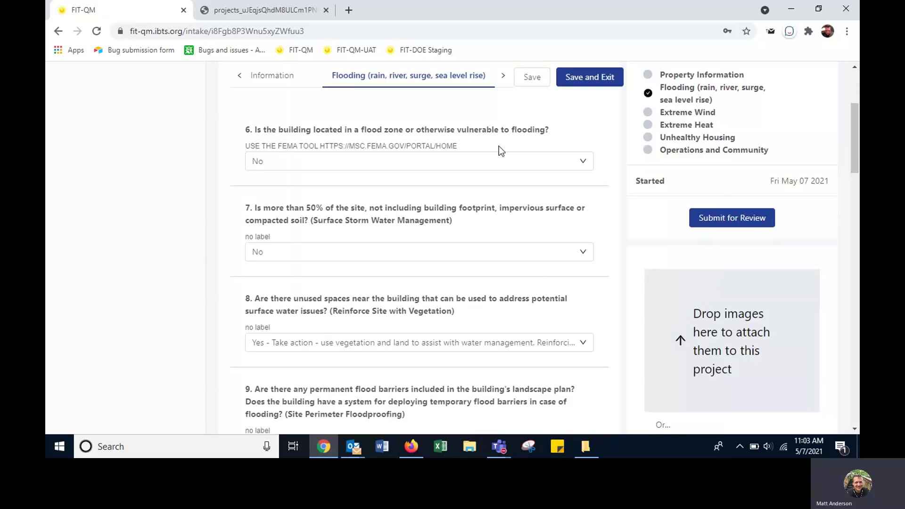
scroll(499, 147, down, 5)
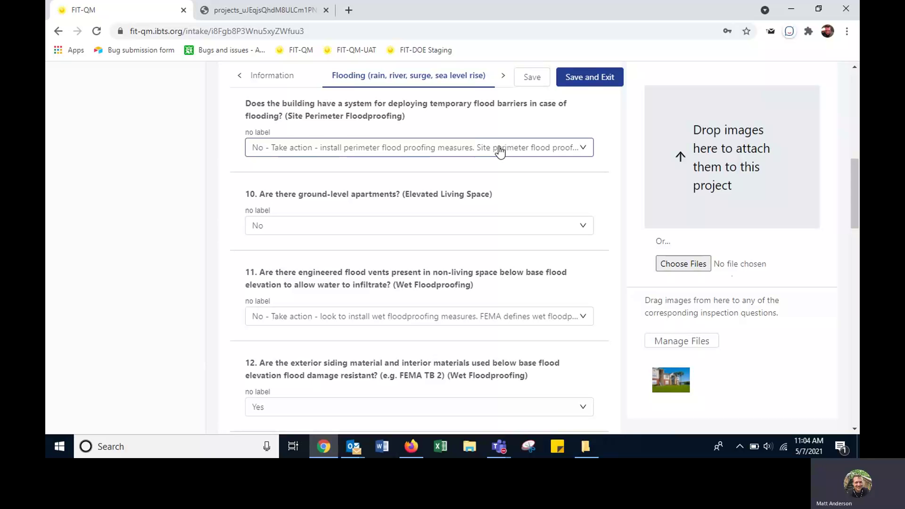
Step: Open the Extreme Heat section, save the intake, and submit it for review
click(501, 78)
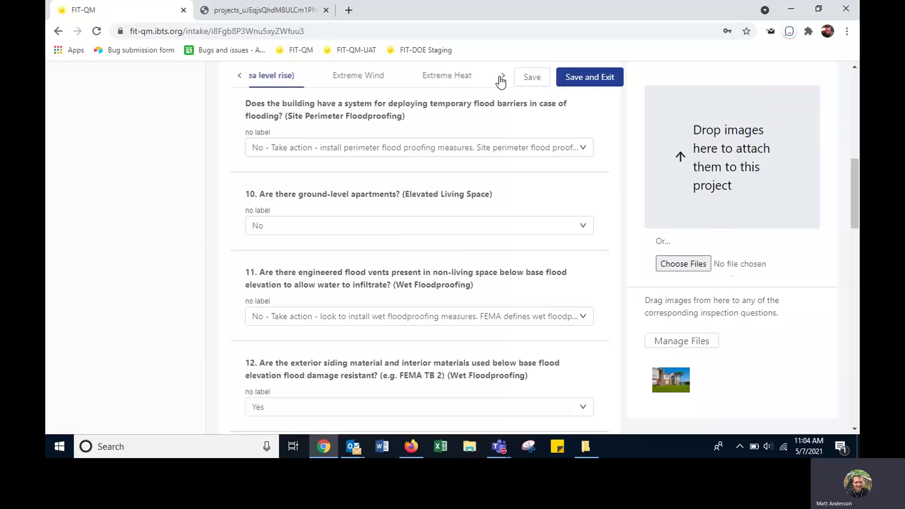
click(389, 83)
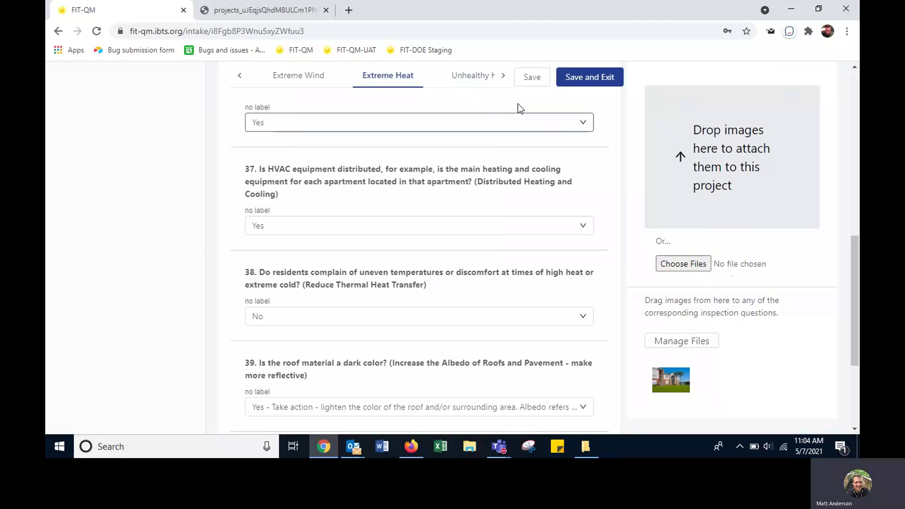
click(531, 78)
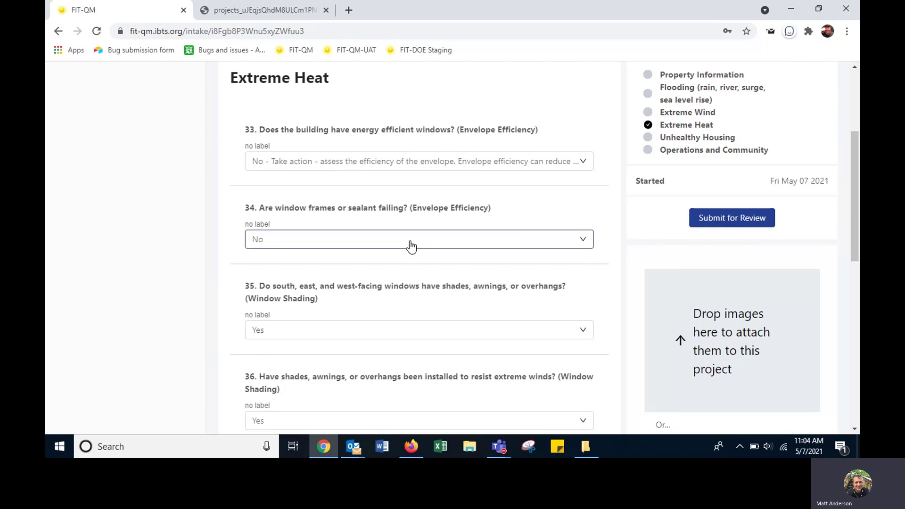
click(710, 221)
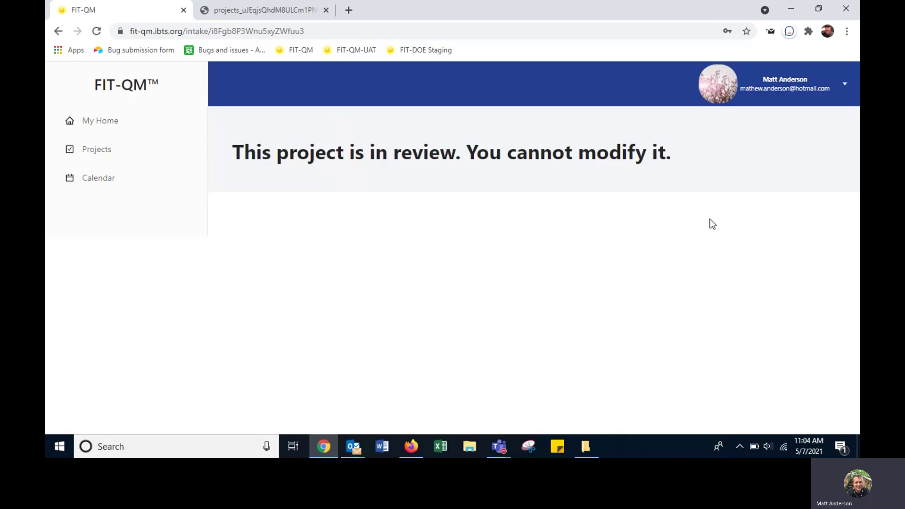